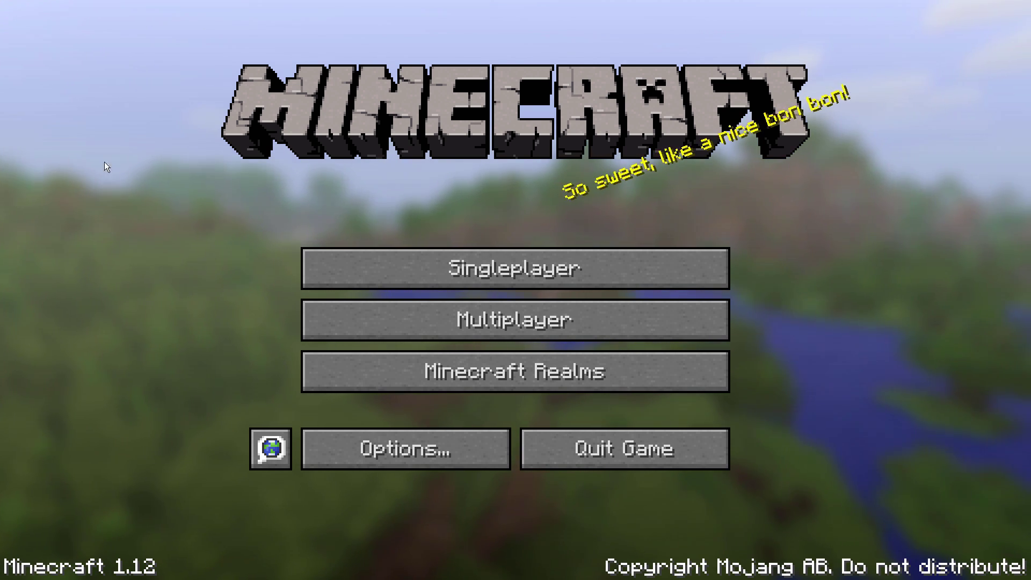
- Exit Minecraft's fullscreen mode with F11 so the game runs in a window
{"action": "key", "text": "F11"}
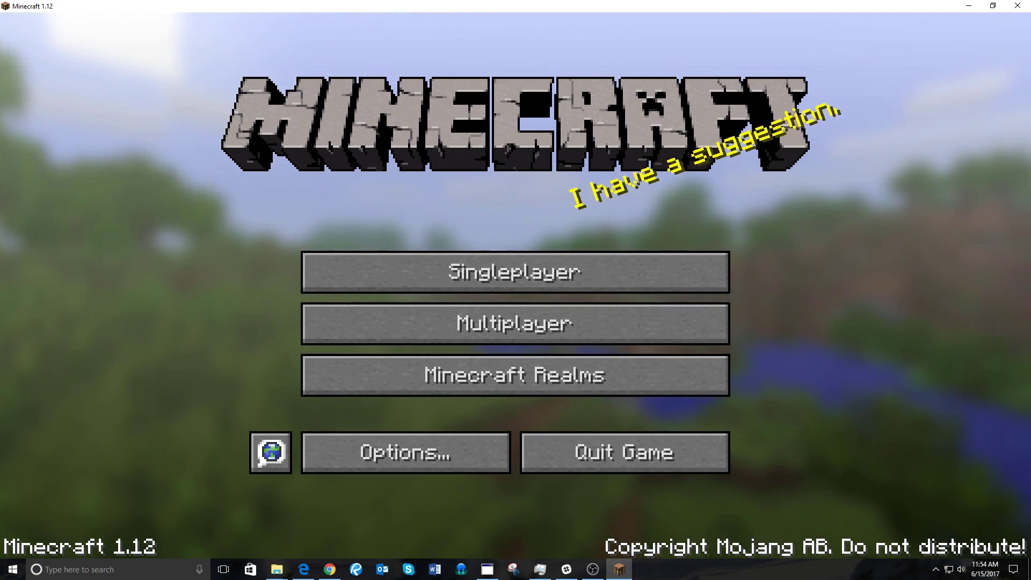
{"action": "key", "text": "ctrl+shift+Escape"}
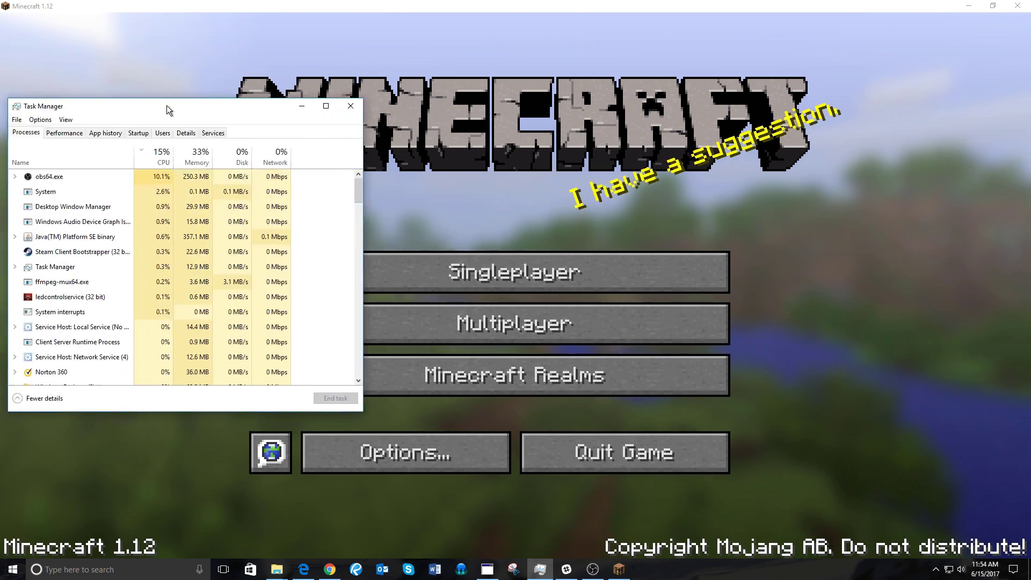
{"action": "left_click_drag", "start_coordinate": [169, 110], "coordinate": [545, 141]}
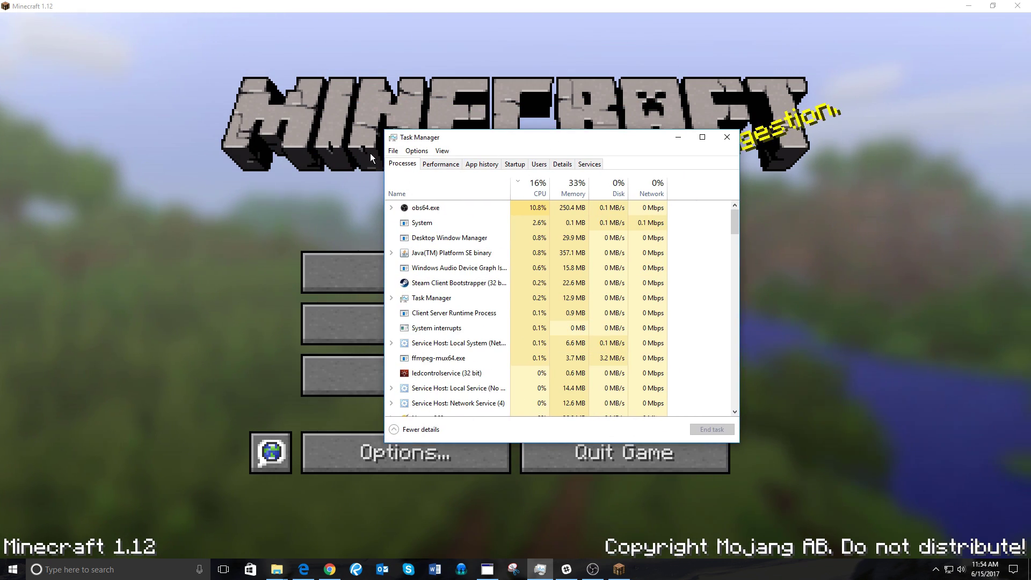
{"action": "left_click", "coordinate": [289, 154]}
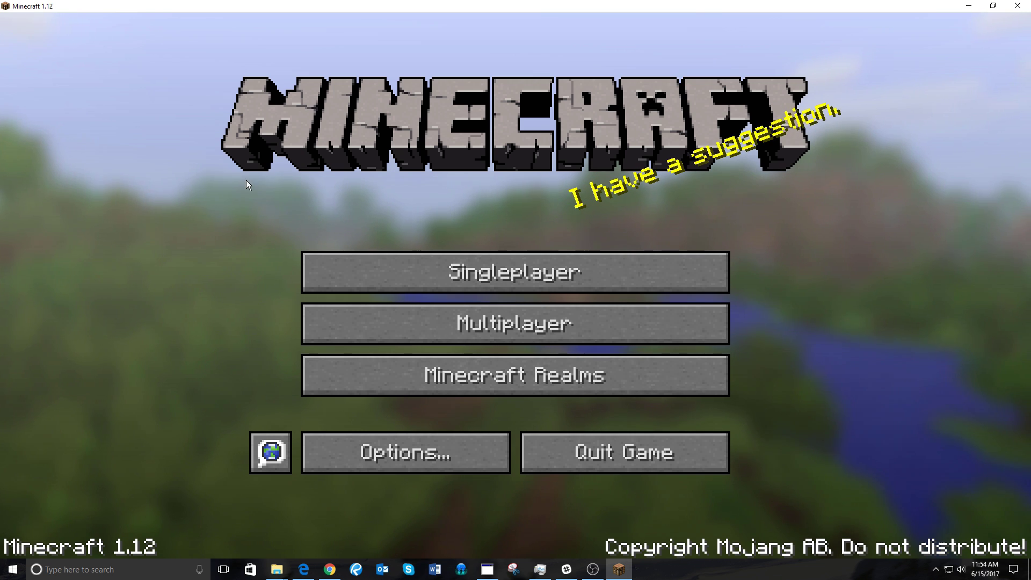
{"action": "left_click", "coordinate": [539, 569]}
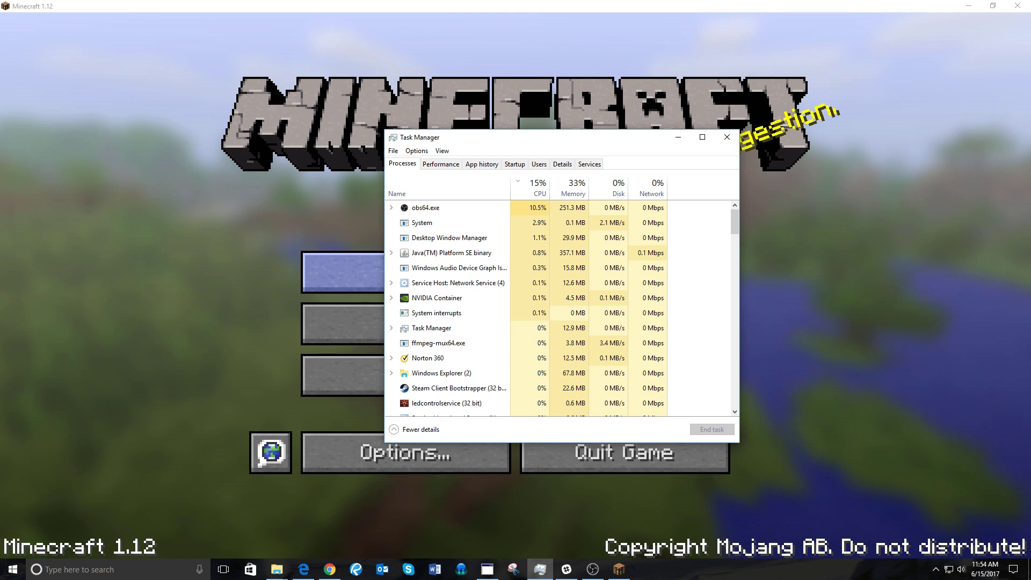
{"action": "key", "text": "alt+Tab"}
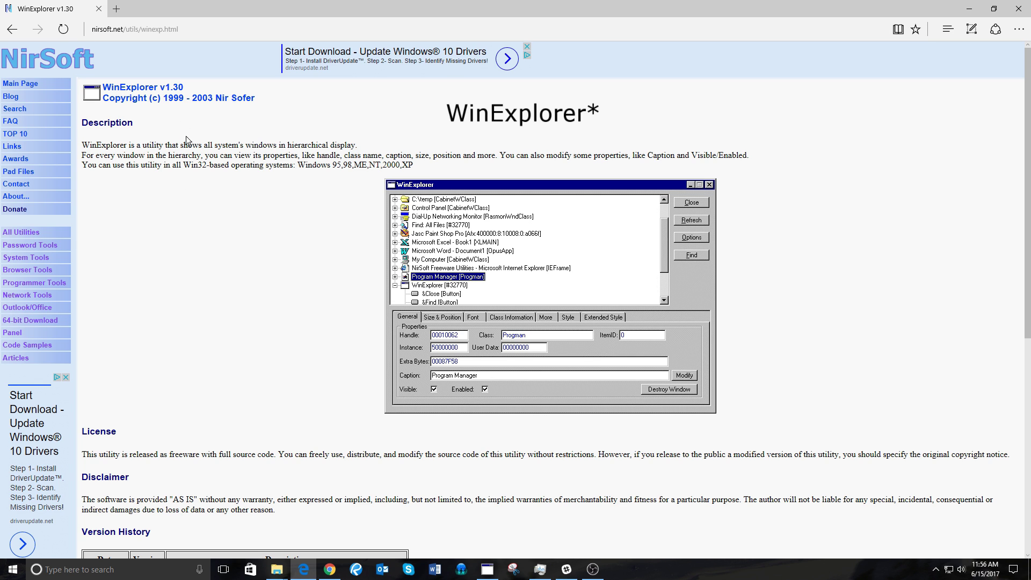
- Scroll down the NirSoft WinExplorer page toward the Download WinExplorer link
{"action": "scroll", "coordinate": [199, 306], "scroll_direction": "down", "scroll_amount": 5}
{"action": "scroll", "coordinate": [300, 382], "scroll_direction": "down", "scroll_amount": 2}
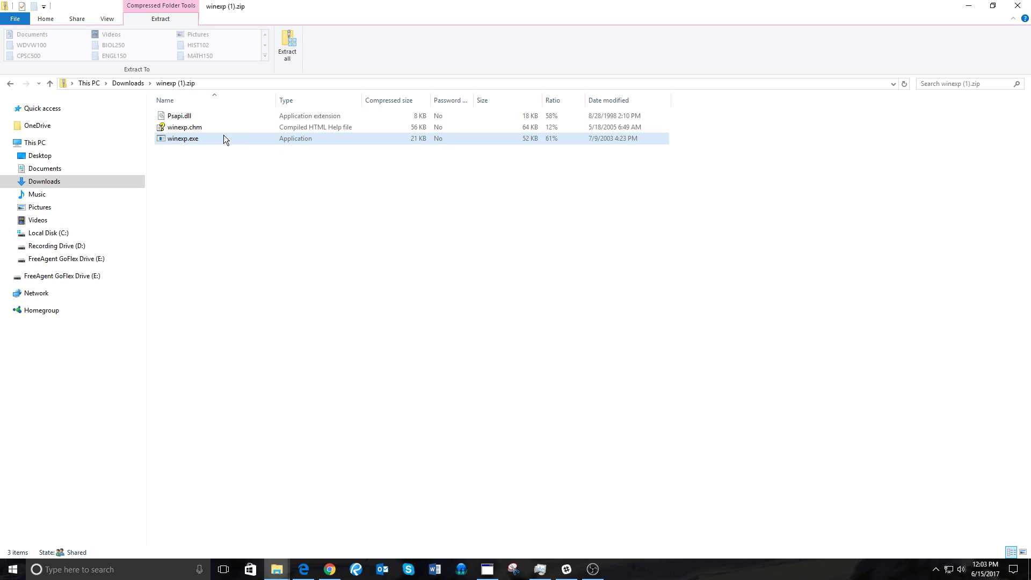
- Bring up and then dismiss the context menu on the winexp (1).zip file list
{"action": "right_click", "coordinate": [305, 242]}
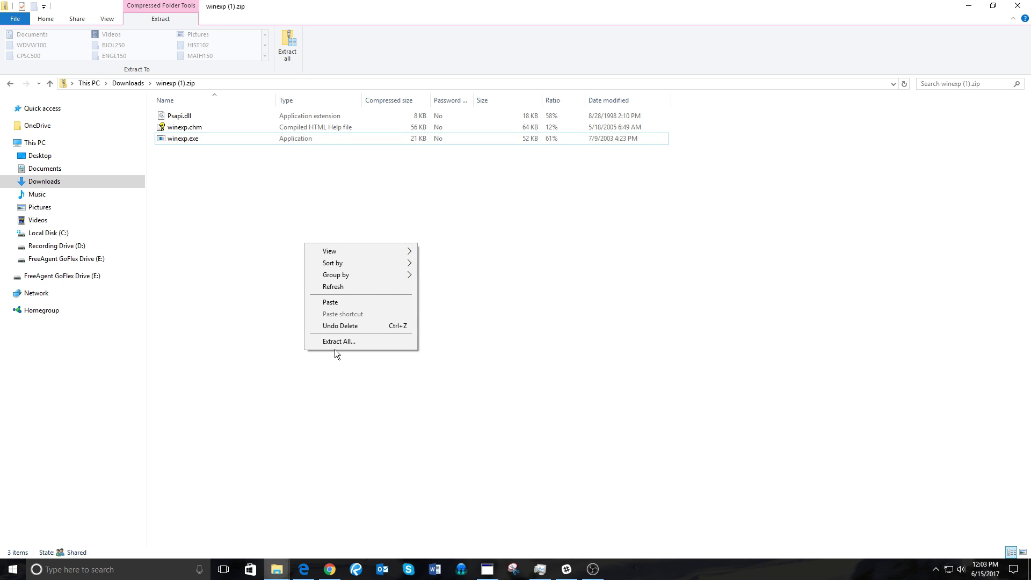
{"action": "right_click", "coordinate": [468, 299]}
{"action": "left_click", "coordinate": [320, 371]}
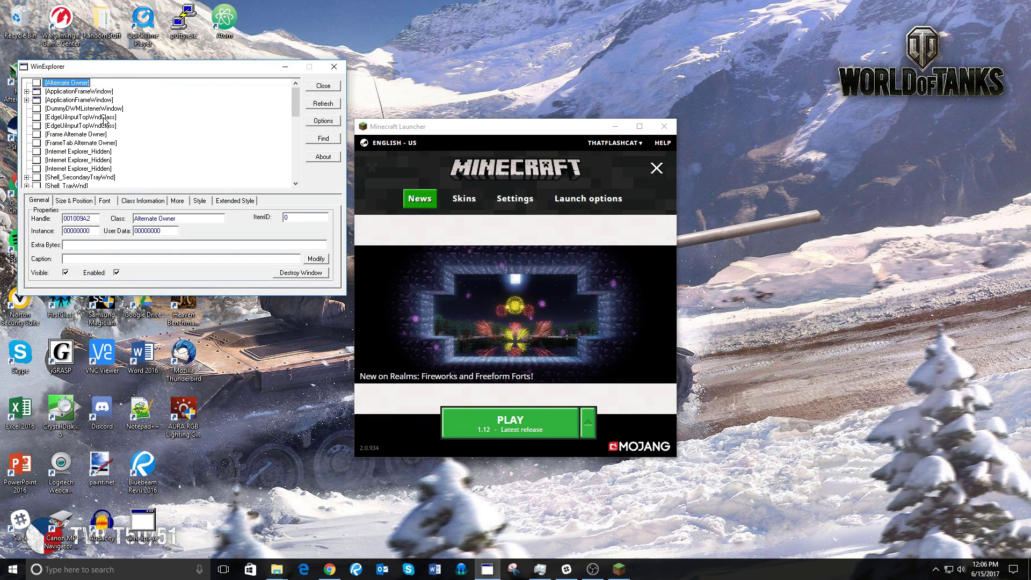
- Launch Minecraft 1.12 latest release with PLAY in the Minecraft Launcher
{"action": "left_click", "coordinate": [522, 426]}
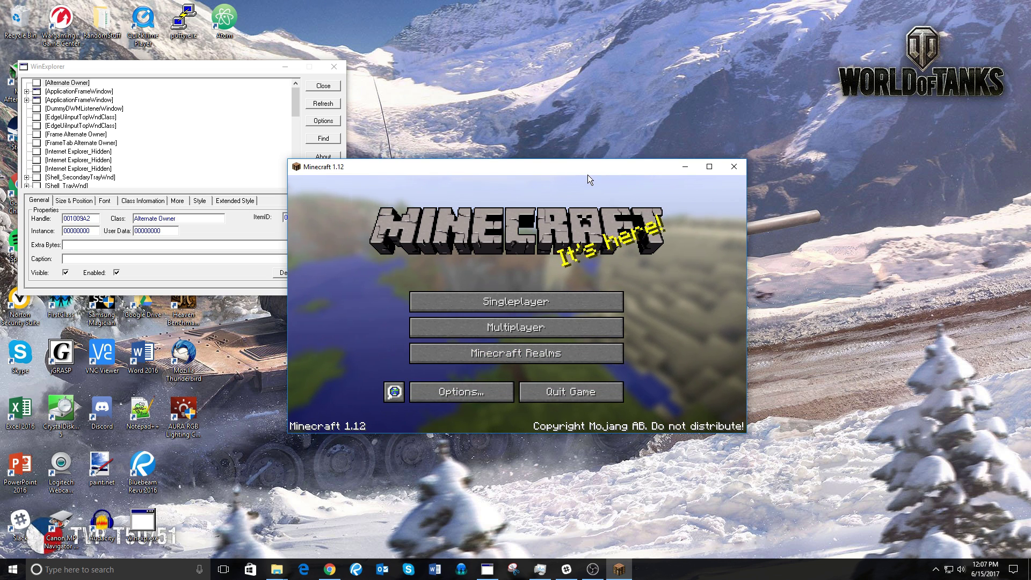
- Refresh WinExplorer's window list and select the Minecraft 1.12 [LWJGL] window entry
{"action": "left_click", "coordinate": [159, 76]}
{"action": "scroll", "coordinate": [161, 134], "scroll_direction": "down", "scroll_amount": 1}
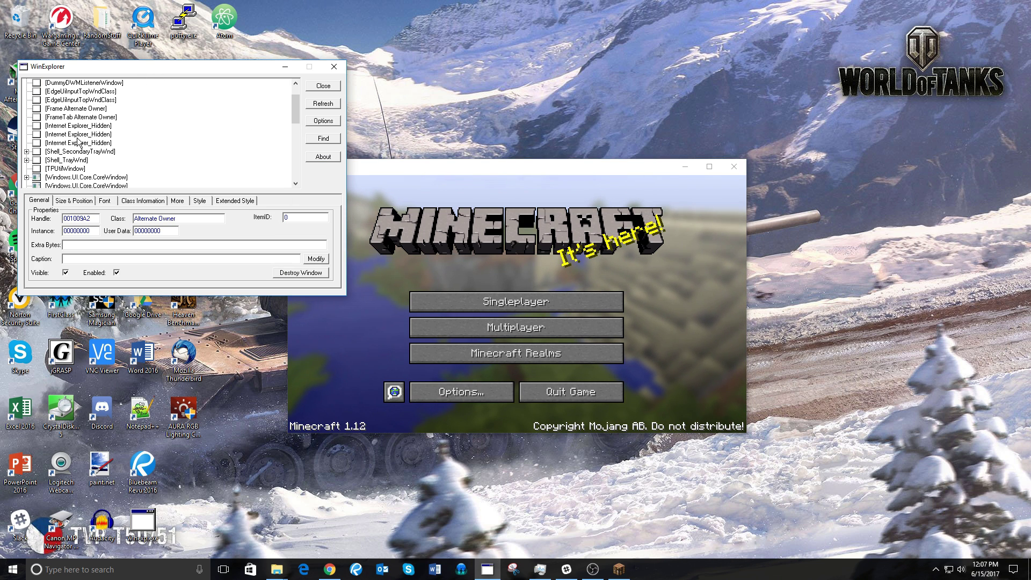
{"action": "left_click", "coordinate": [471, 162]}
{"action": "scroll", "coordinate": [161, 135], "scroll_direction": "down", "scroll_amount": 7}
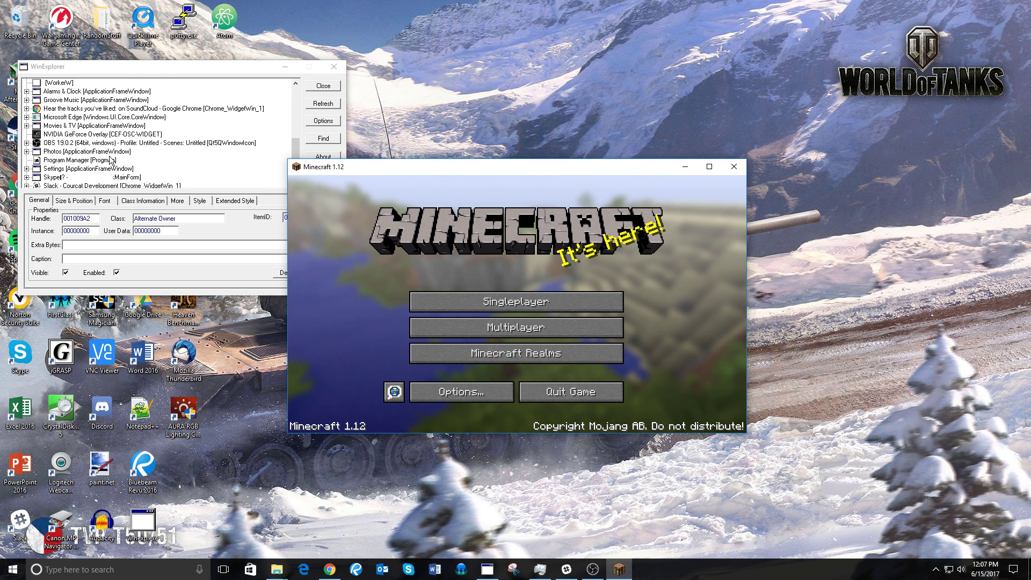
{"action": "left_click", "coordinate": [322, 104]}
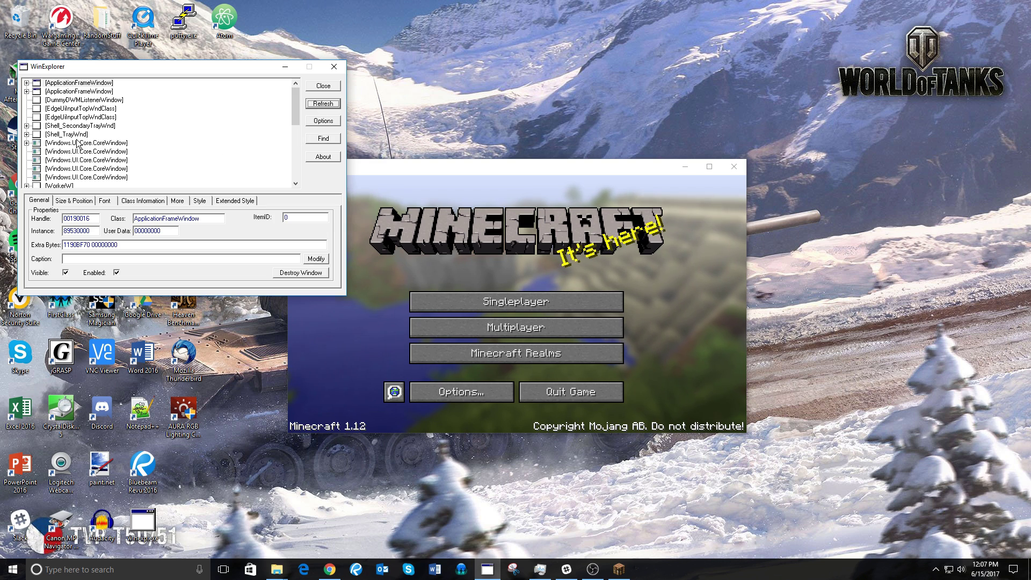
{"action": "scroll", "coordinate": [95, 155], "scroll_direction": "down", "scroll_amount": 3}
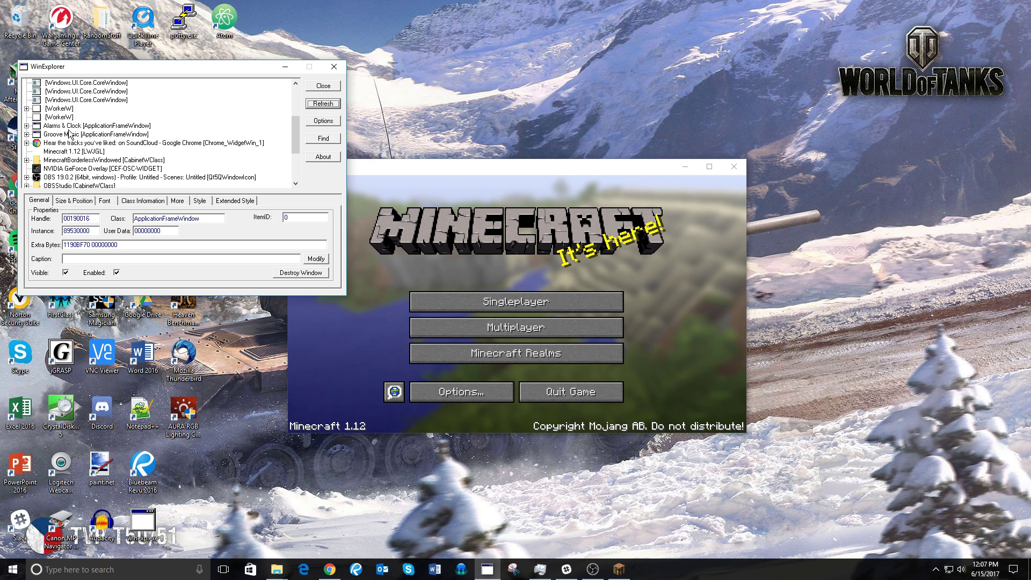
{"action": "left_click", "coordinate": [55, 152]}
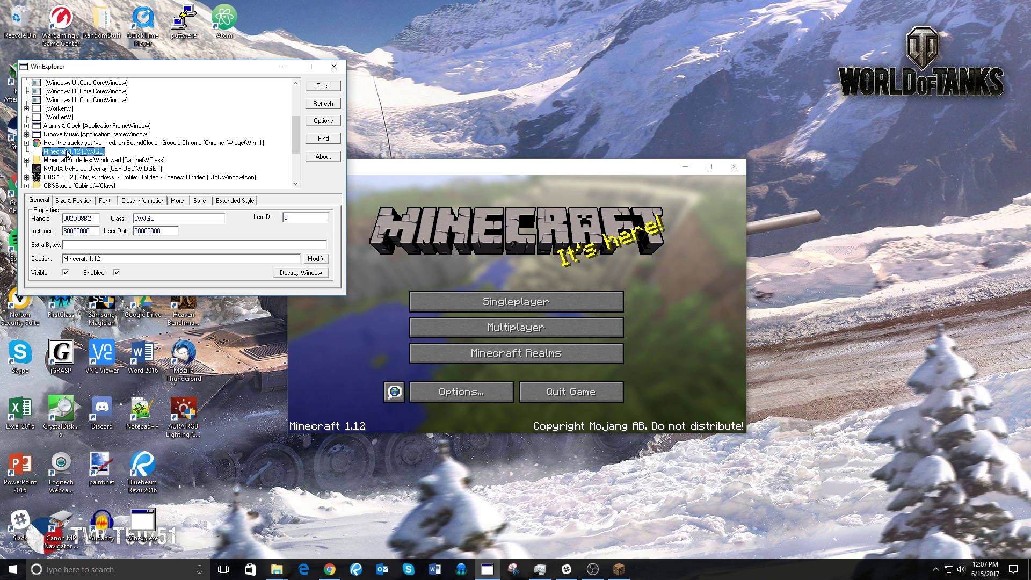
- Uncheck WS_BORDER and WS_DLGFRAME on the Minecraft window's Style tab to remove its frame
{"action": "left_click", "coordinate": [178, 202]}
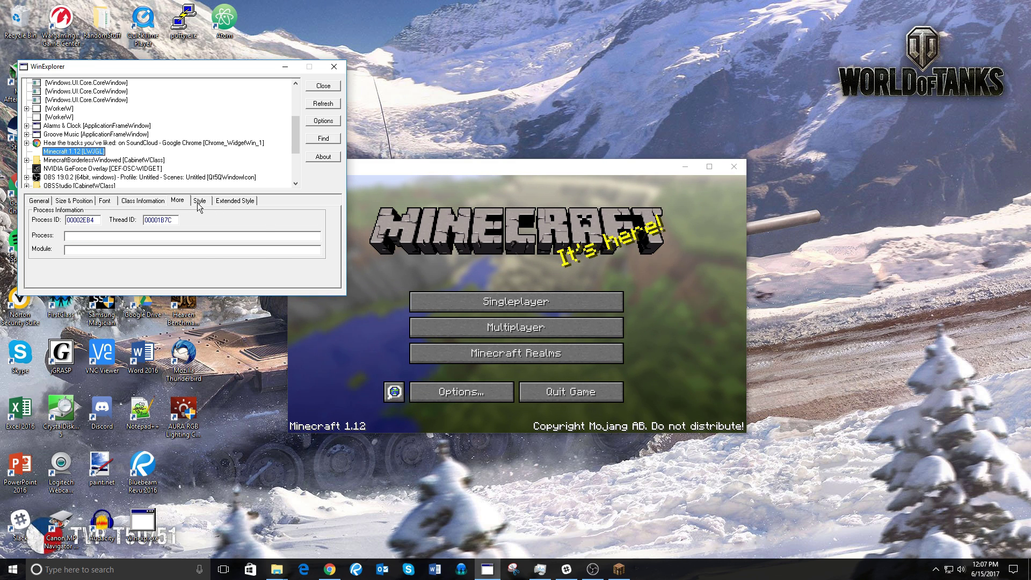
{"action": "left_click", "coordinate": [198, 202]}
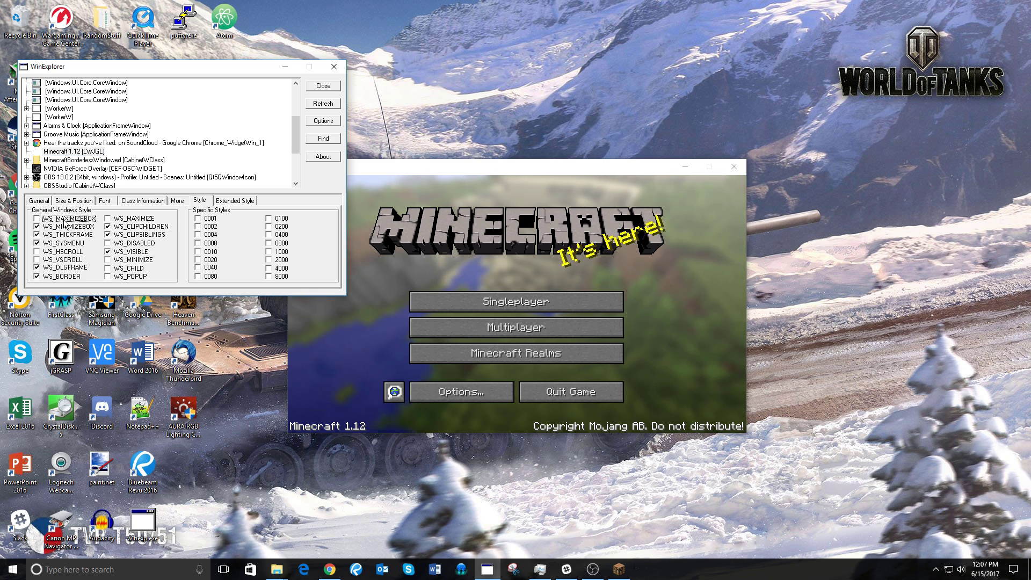
{"action": "left_click", "coordinate": [62, 267]}
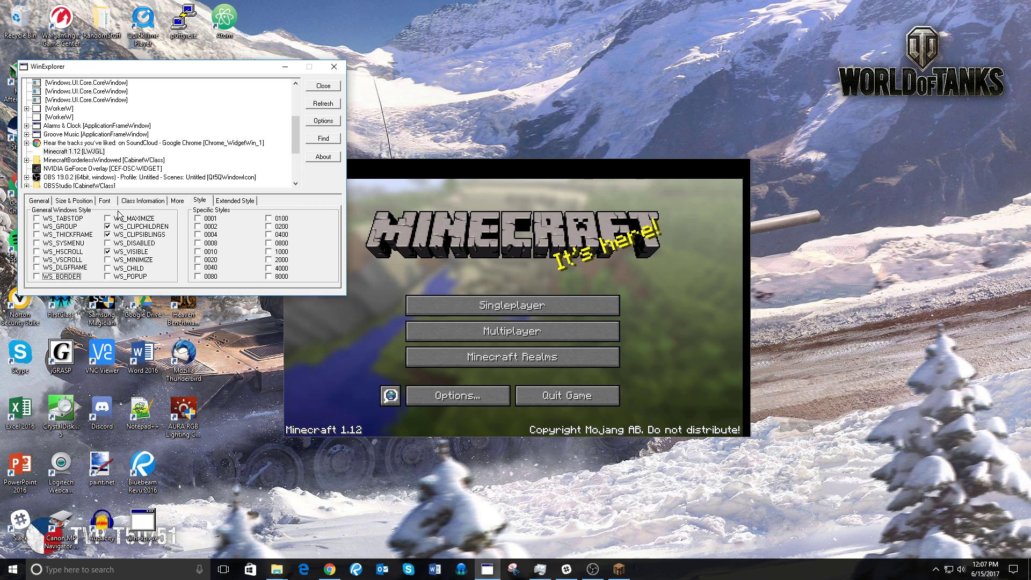
- Enter width 1920 and height 1080 for the Minecraft window on the Size & Position tab
{"action": "left_click", "coordinate": [62, 202]}
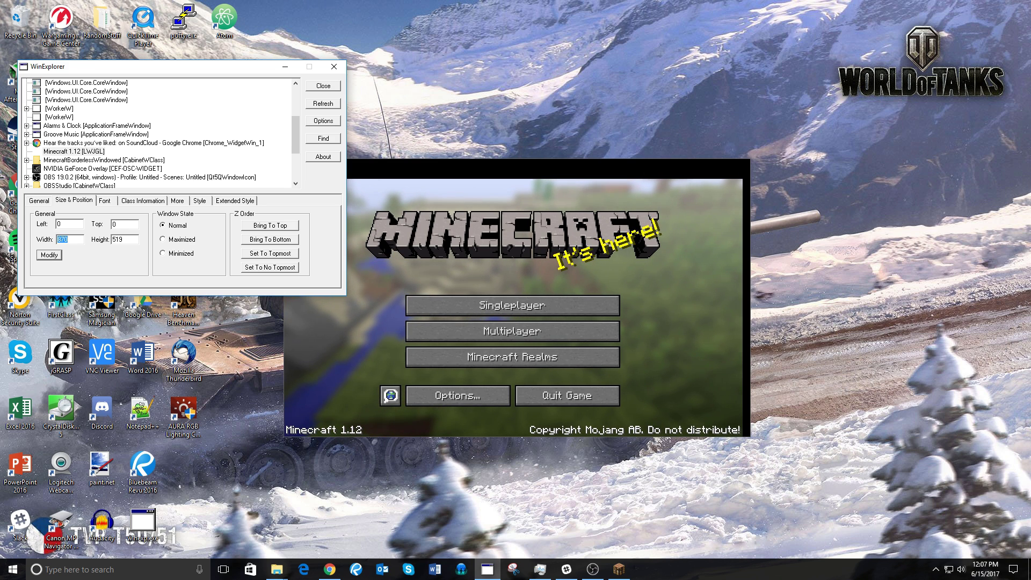
{"action": "type", "text": "1920"}
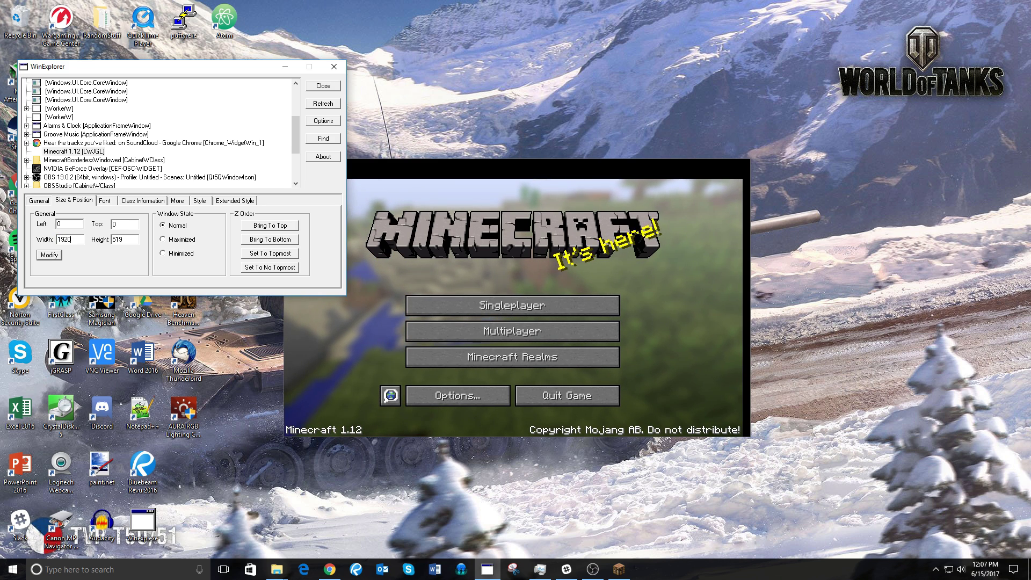
{"action": "key", "text": "Tab"}
{"action": "type", "text": "1080"}
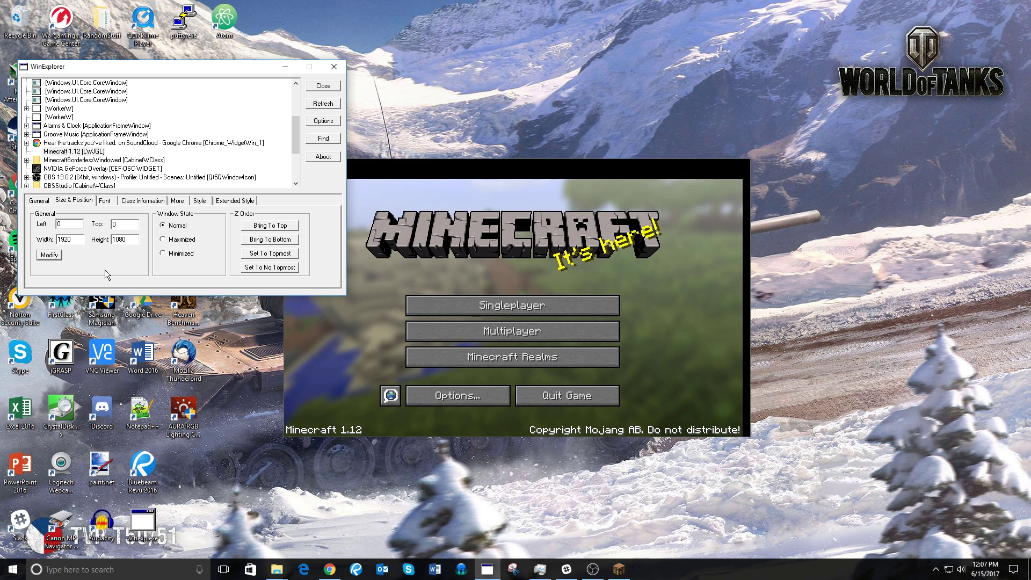
{"action": "right_click", "coordinate": [356, 395]}
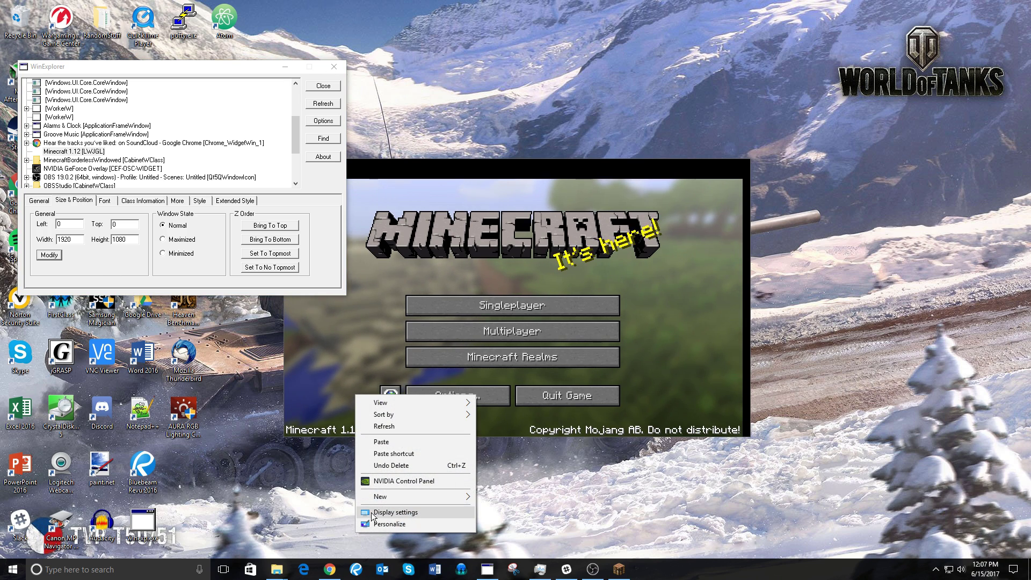
- Confirm a 1920 × 1080 resolution in Advanced display settings, then return to WinExplorer
{"action": "left_click", "coordinate": [395, 512]}
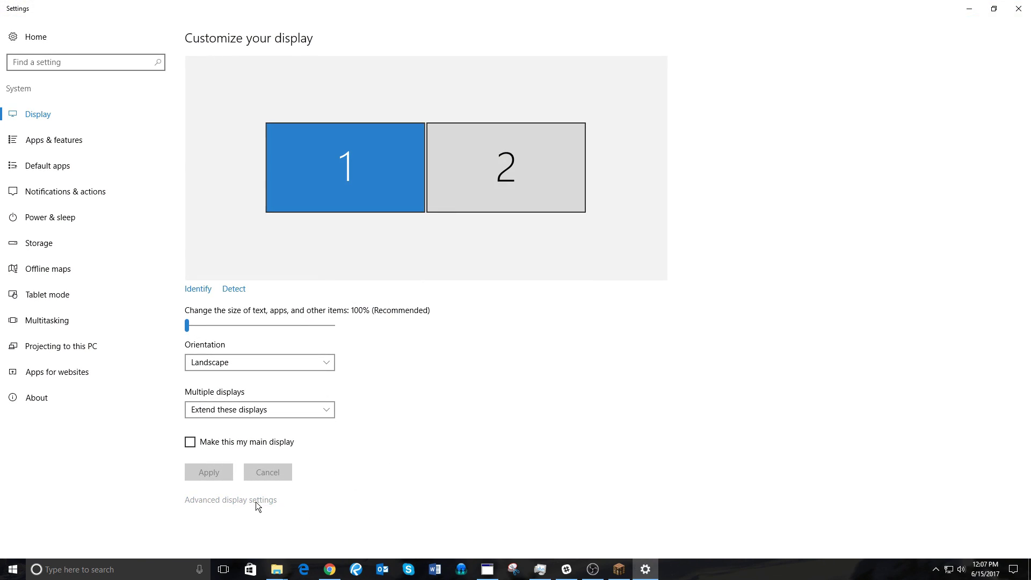
{"action": "left_click", "coordinate": [255, 500]}
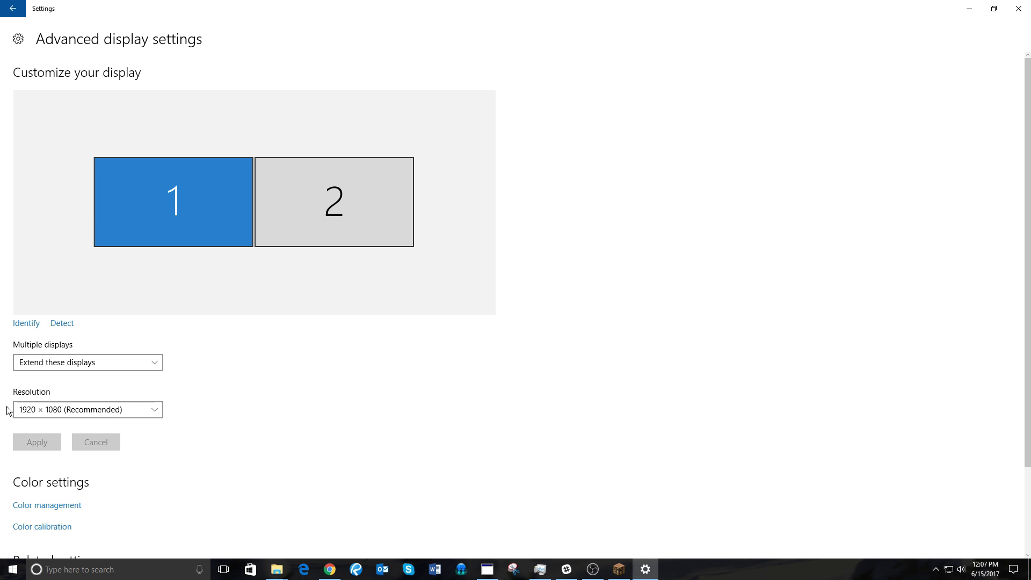
{"action": "left_click", "coordinate": [28, 412]}
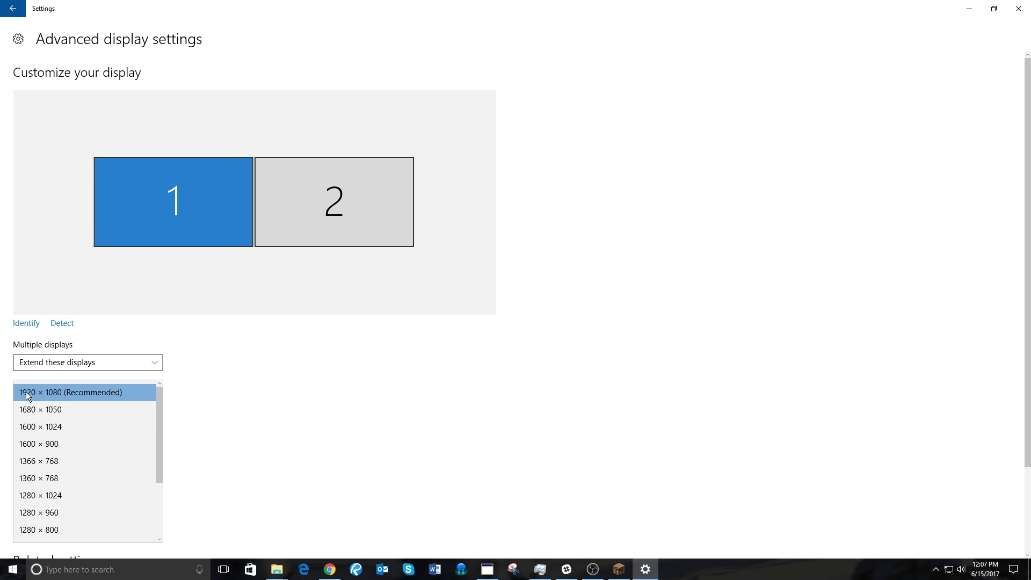
{"action": "left_click", "coordinate": [51, 392]}
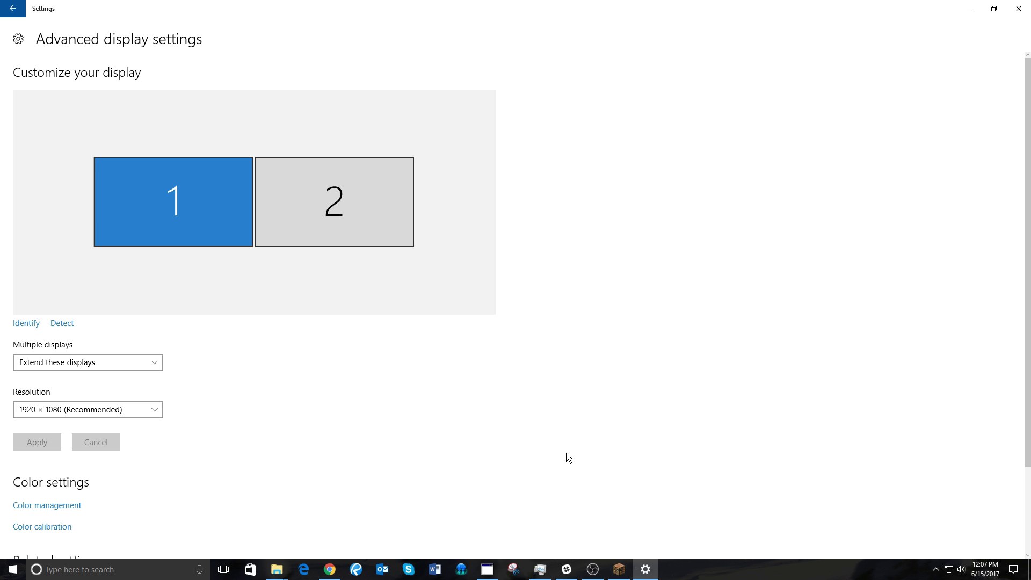
{"action": "left_click", "coordinate": [486, 568]}
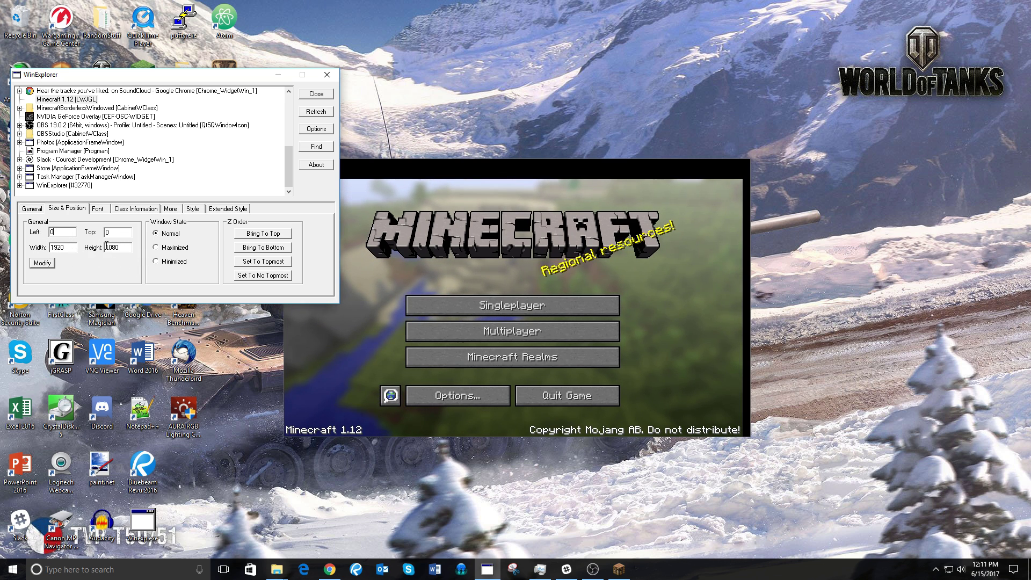
- Apply the 1920 × 1080 size with Modify and bring the borderless Minecraft window forward
{"action": "left_click", "coordinate": [41, 263]}
{"action": "left_click", "coordinate": [369, 182]}
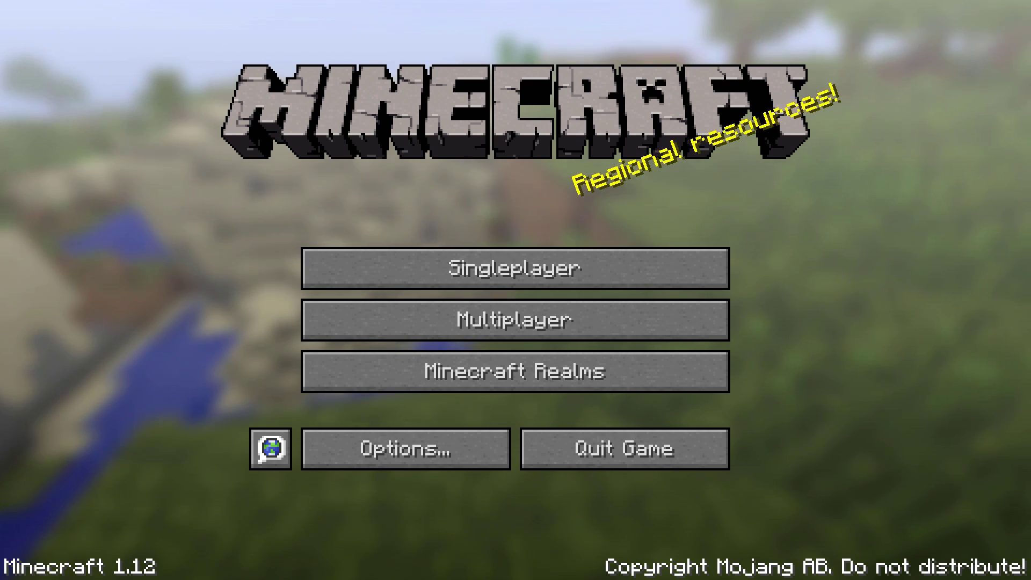
{"action": "key", "text": "ctrl+shift+Escape"}
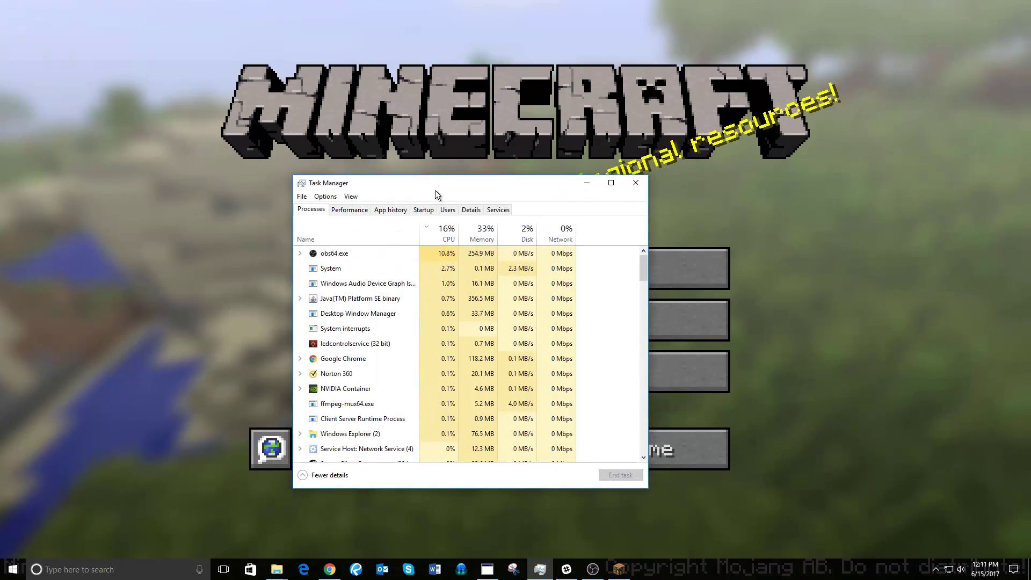
{"action": "left_click", "coordinate": [437, 131]}
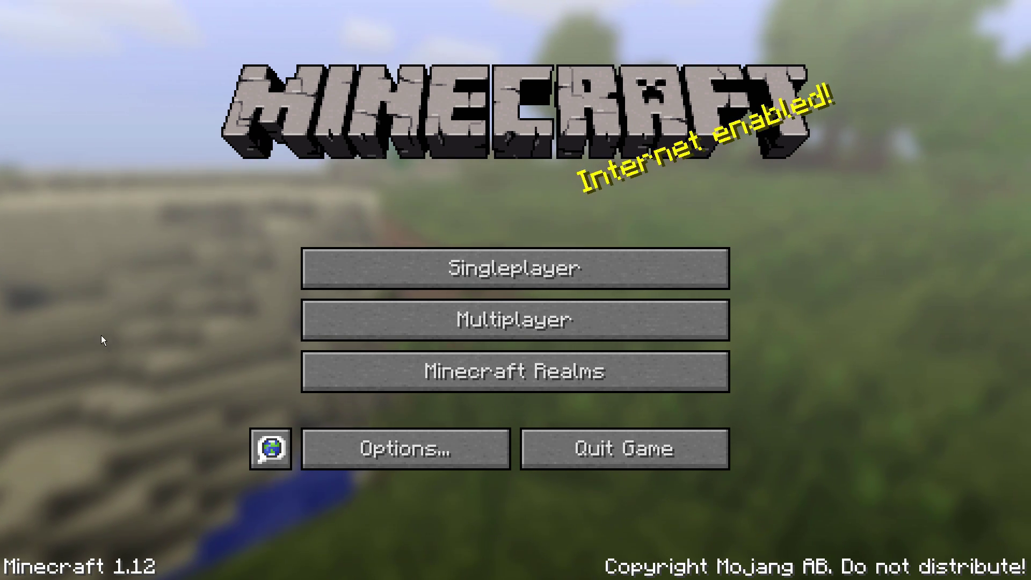
{"action": "left_click", "coordinate": [334, 463]}
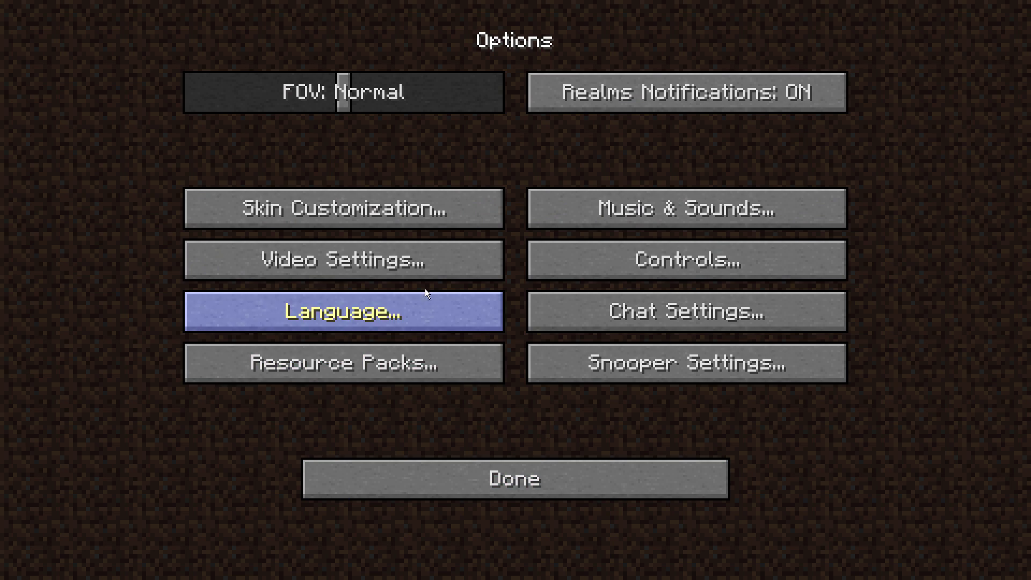
{"action": "left_click", "coordinate": [423, 272]}
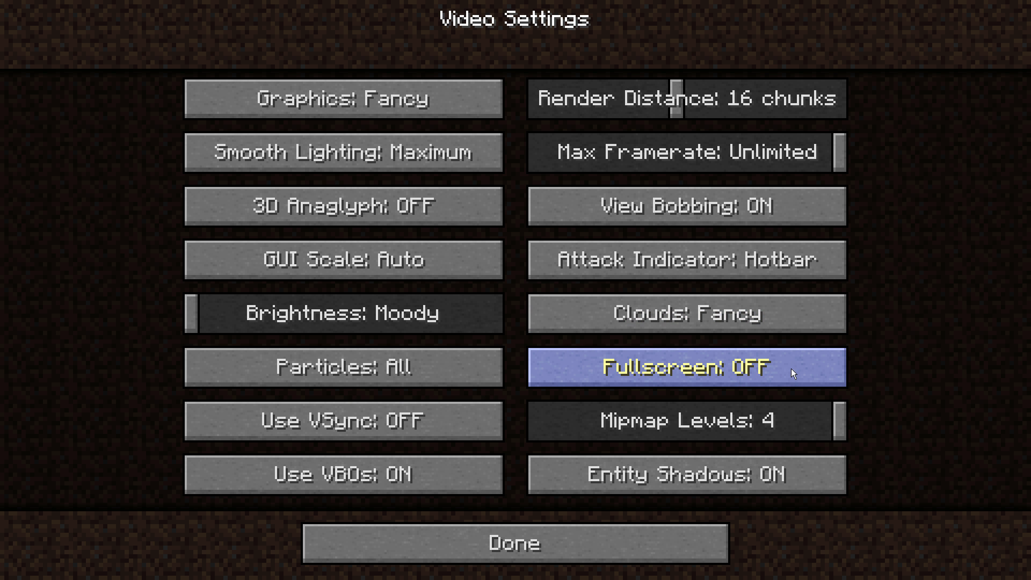